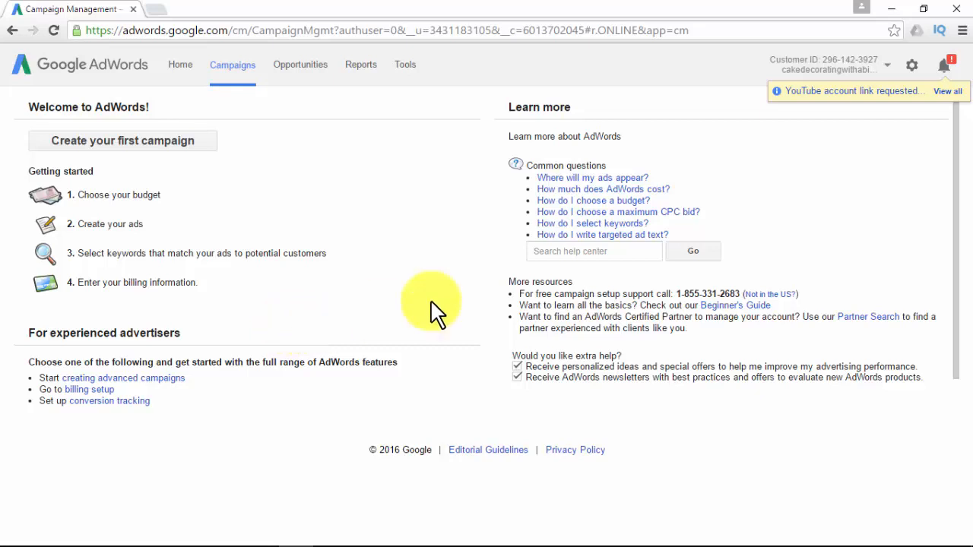
Open the YouTube account link request from the notifications and approve linking the Cake Decorating Made Easy channel.
left_click(945, 93)
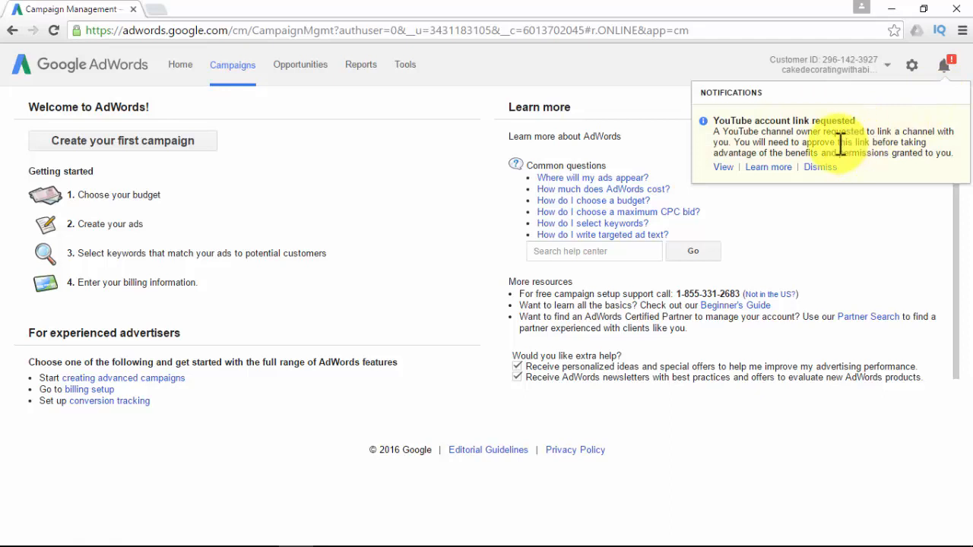
left_click(728, 169)
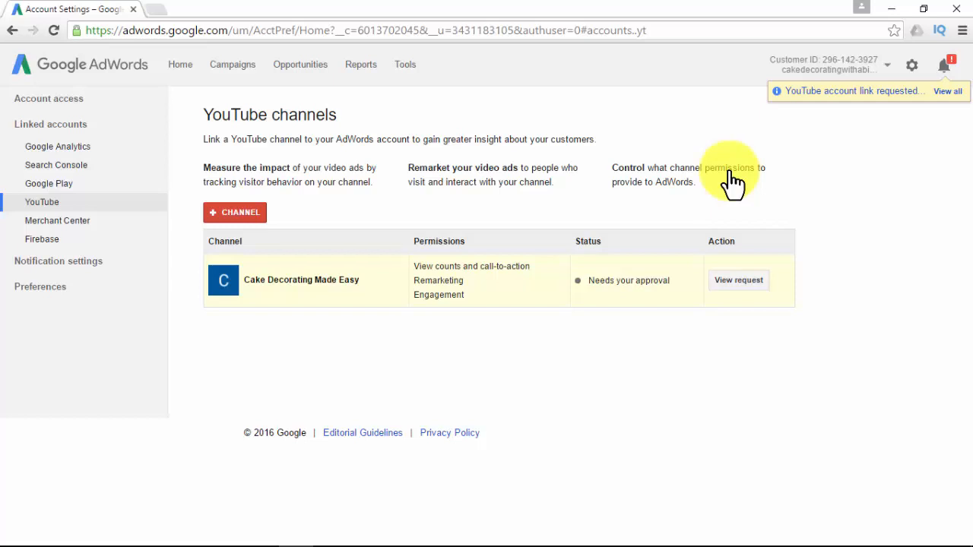
left_click(911, 66)
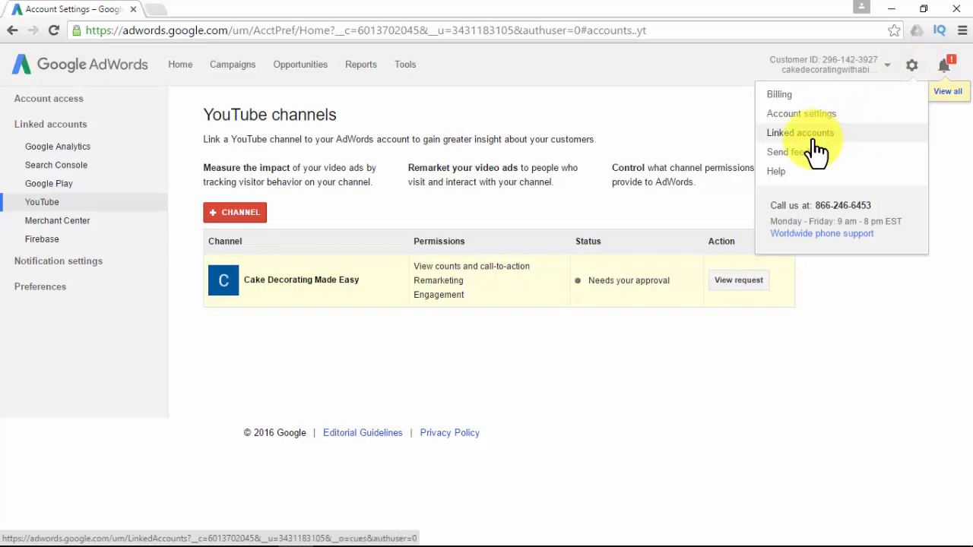
left_click(556, 357)
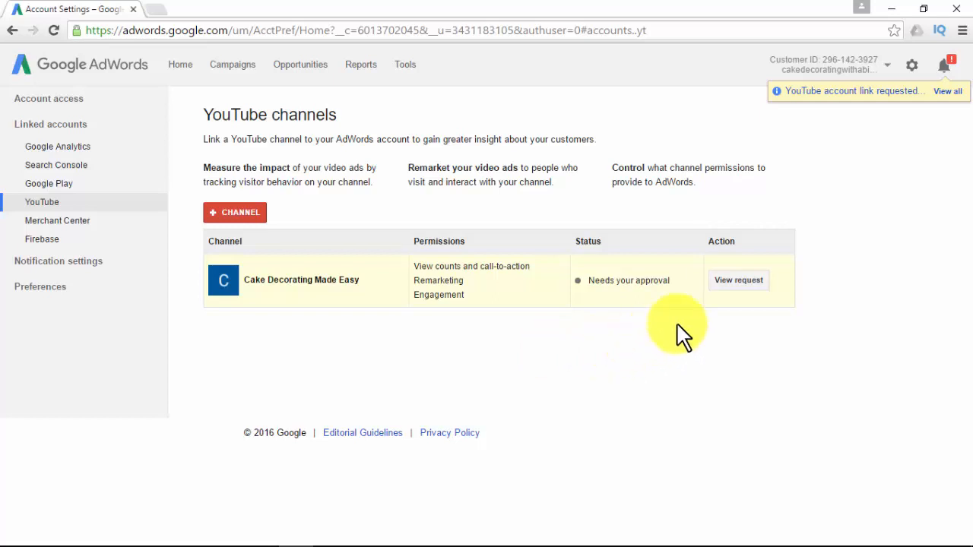
left_click(729, 281)
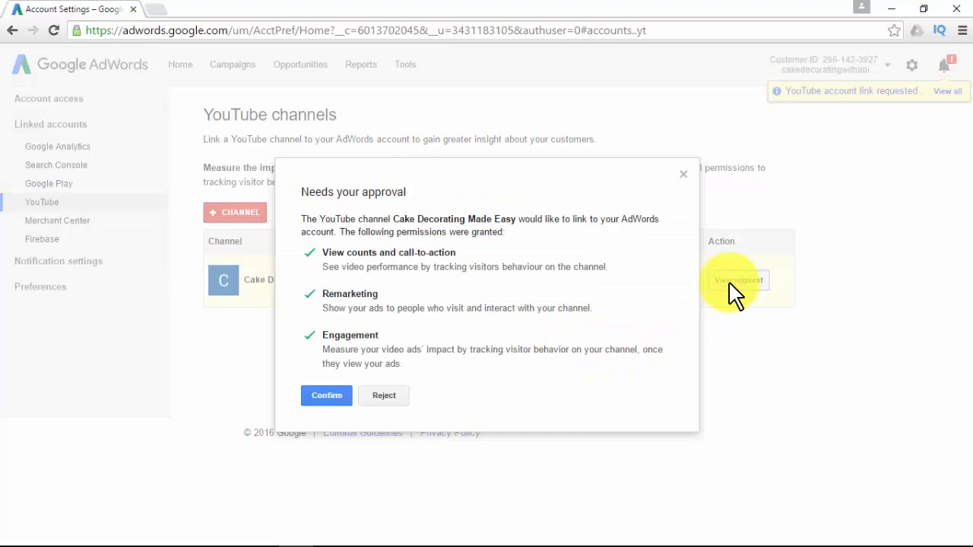
left_click(336, 396)
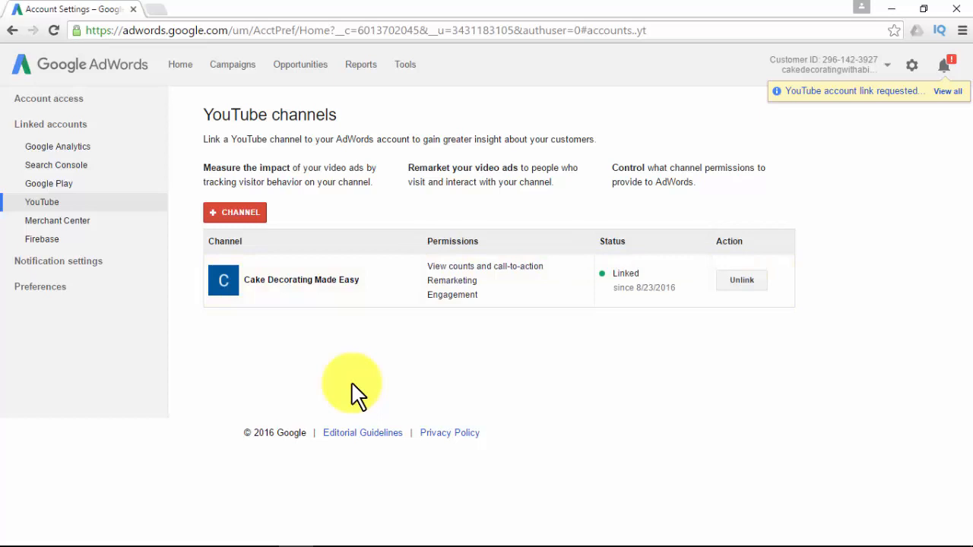
Start creating the account's first campaign and set its type to Video.
left_click(241, 72)
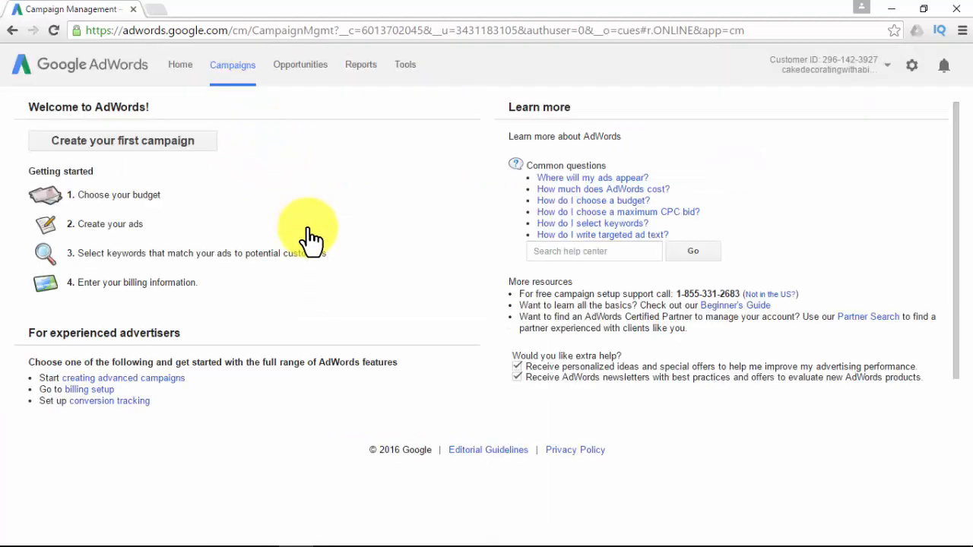
left_click(191, 146)
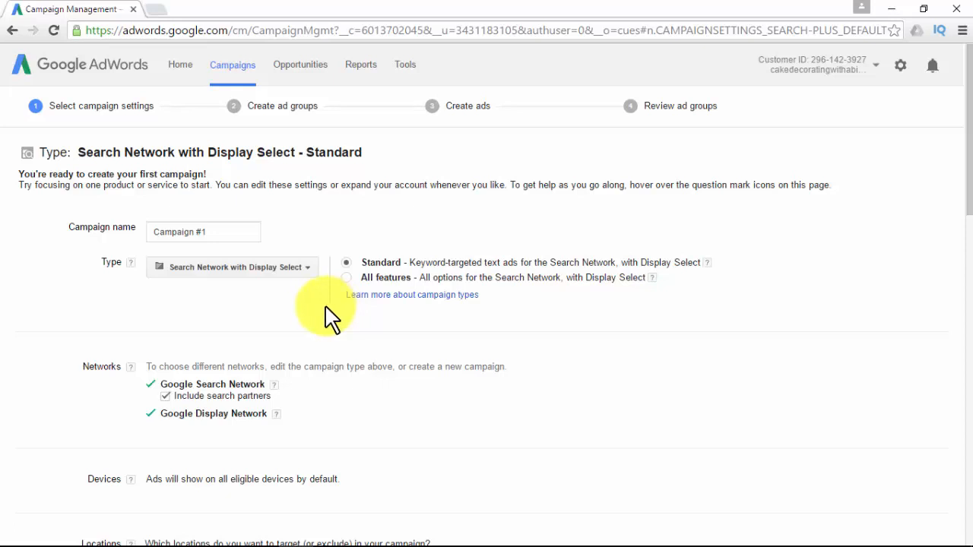
left_click(308, 268)
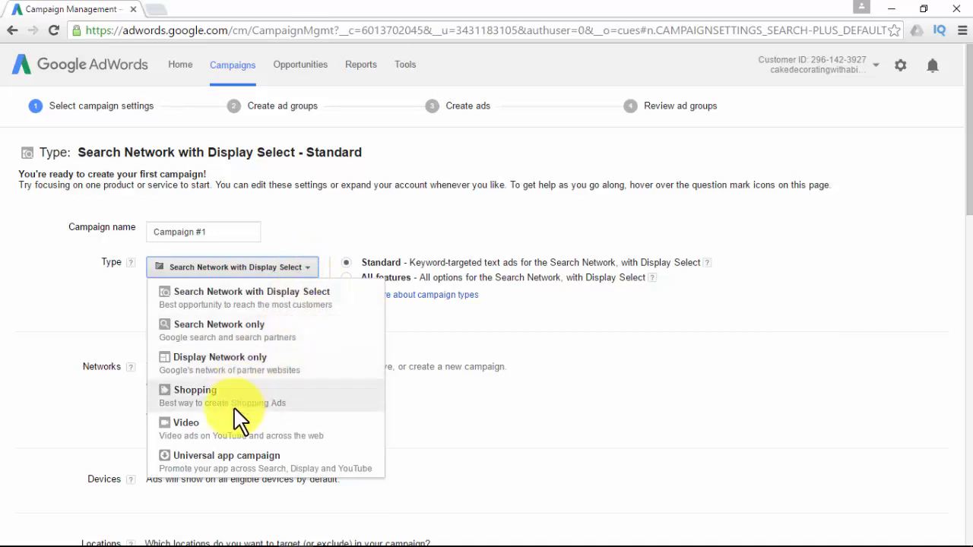
left_click(228, 427)
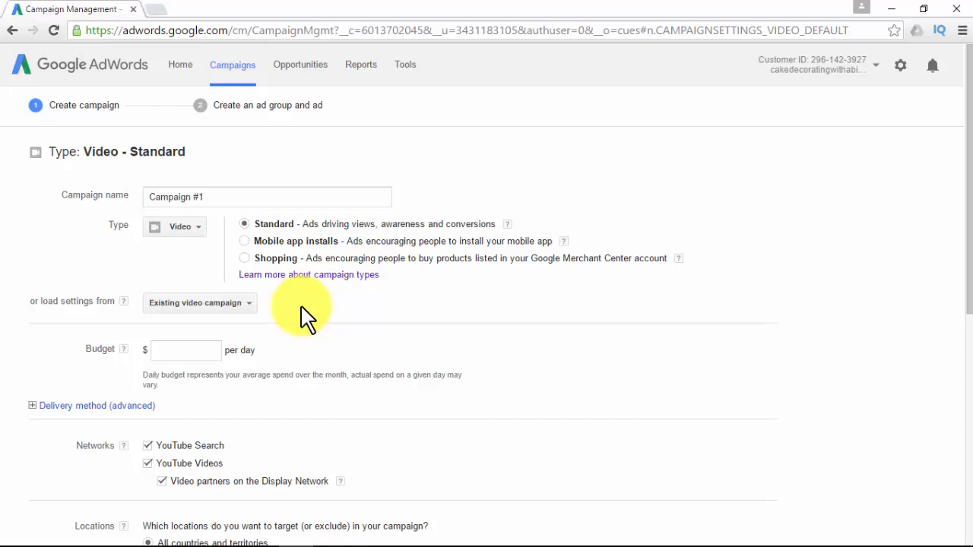
Set the campaign budget to $10.00 per day and expand the advanced delivery method options.
left_click(213, 350)
type("10")
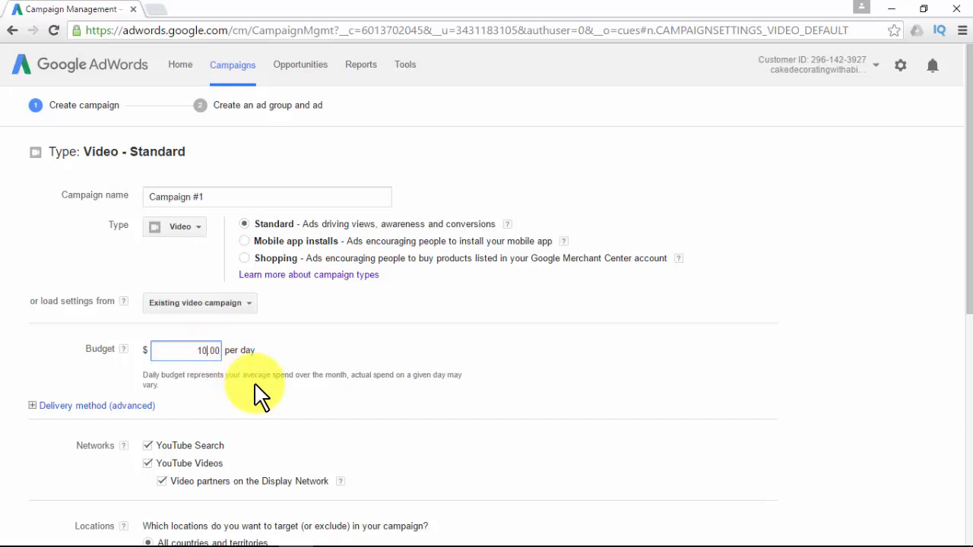
left_click(33, 406)
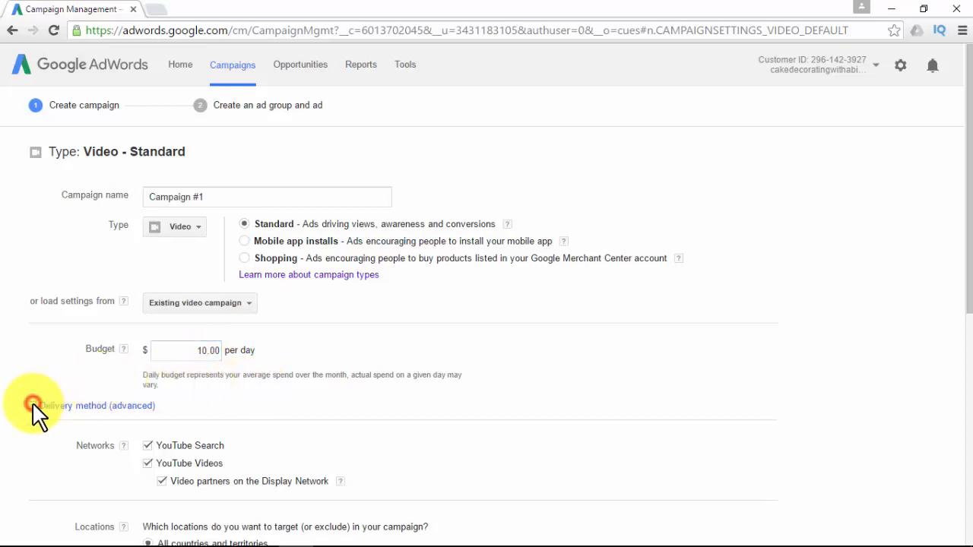
scroll(353, 399, "down", 2)
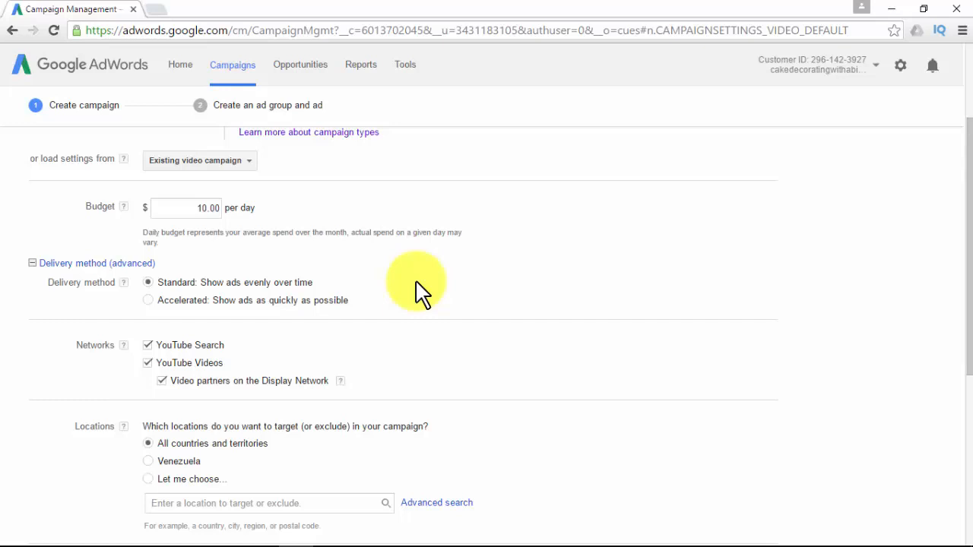
Choose a custom target location for the campaign by searching "united" and adding the country United States.
scroll(417, 289, "down", 3)
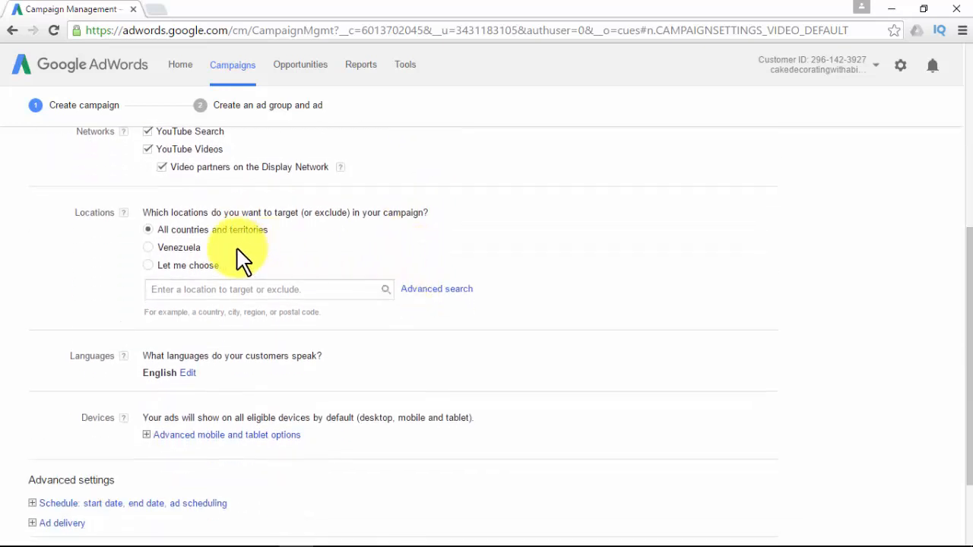
left_click(251, 288)
type("unite")
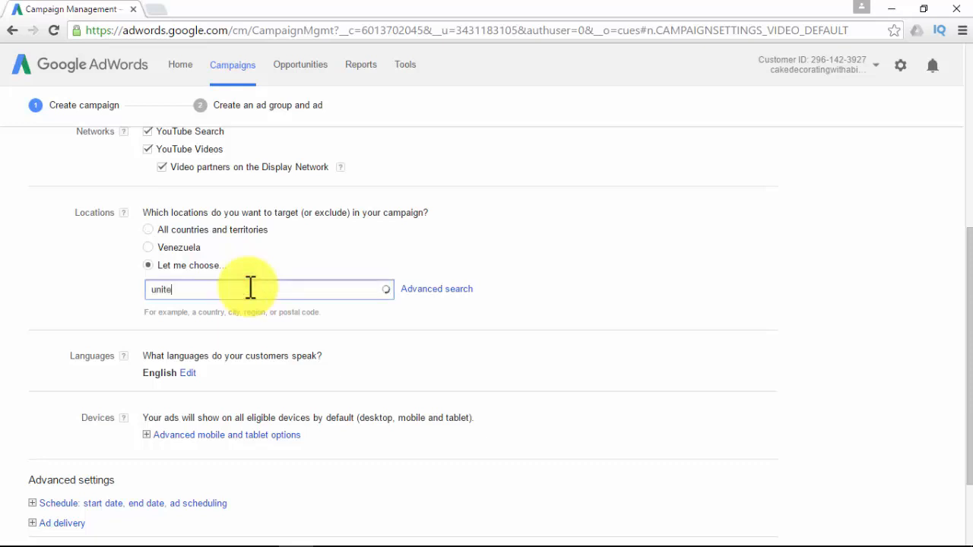
type("d")
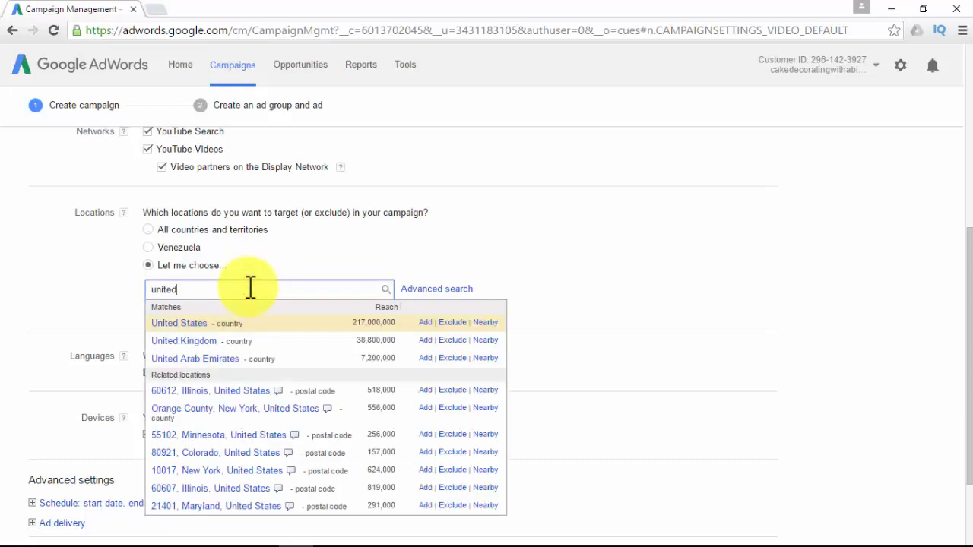
left_click(186, 325)
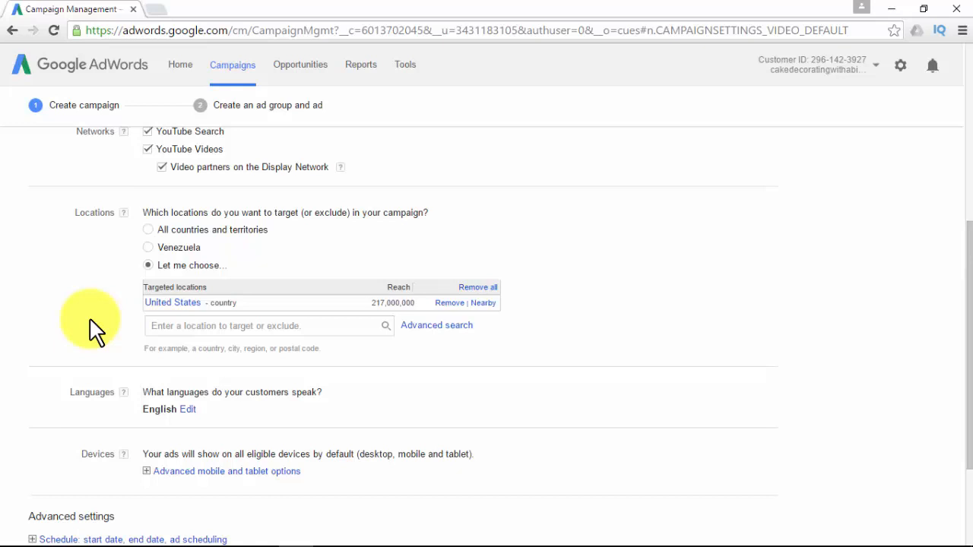
Review the selectable customer languages, collapse that list, and expand the advanced mobile and tablet options.
scroll(91, 326, "down", 3)
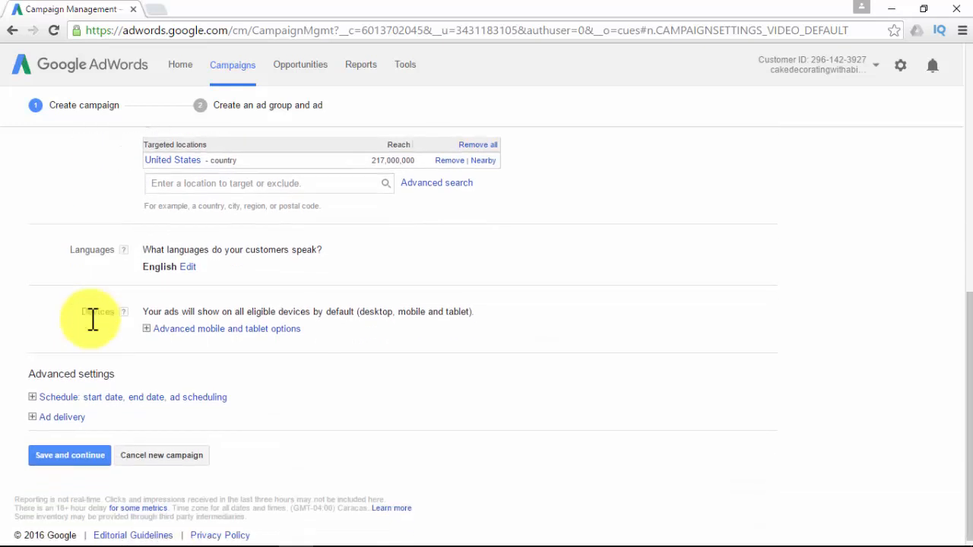
left_click(188, 267)
scroll(125, 289, "down", 2)
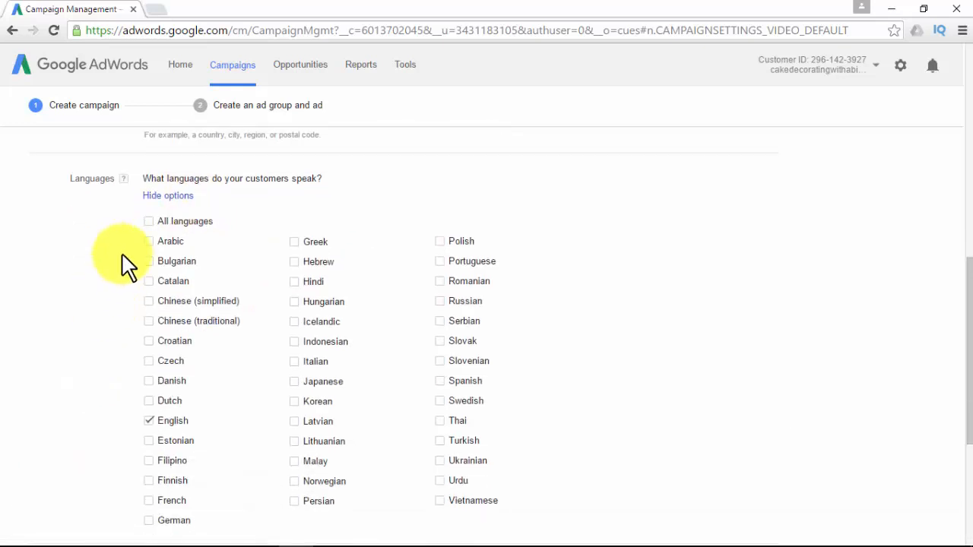
left_click(162, 195)
left_click(147, 320)
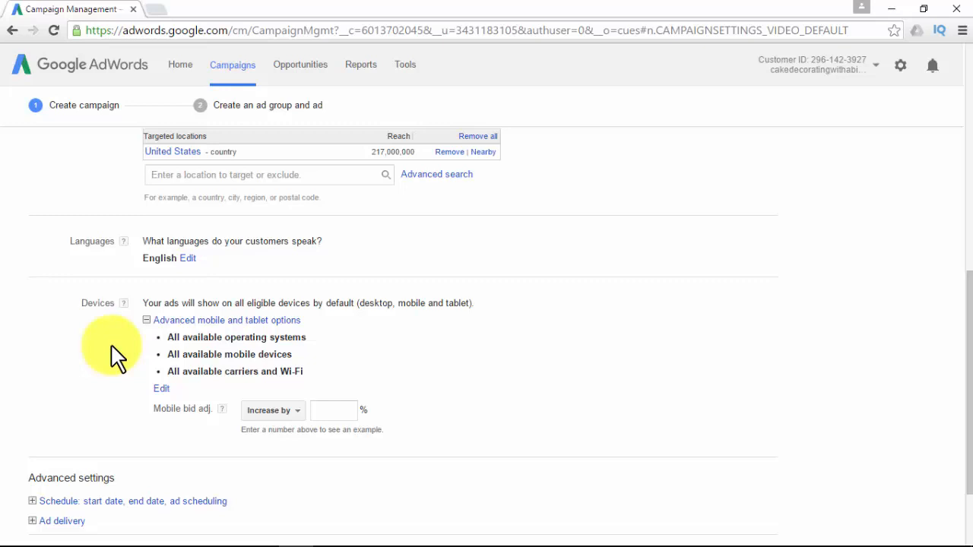
Expand the campaign's schedule settings and create a custom ad schedule with the default Monday to Sunday rows.
scroll(114, 353, "down", 2)
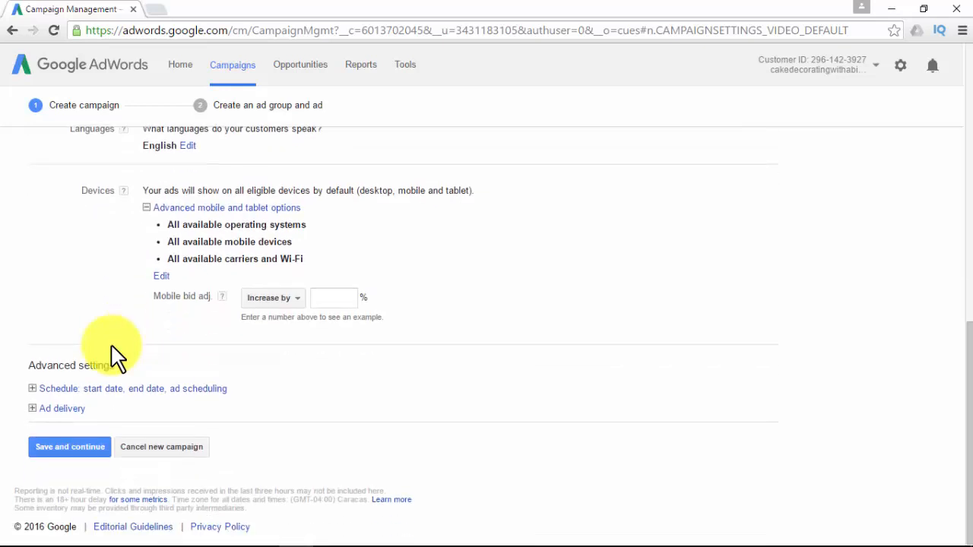
left_click(33, 389)
scroll(30, 391, "down", 2)
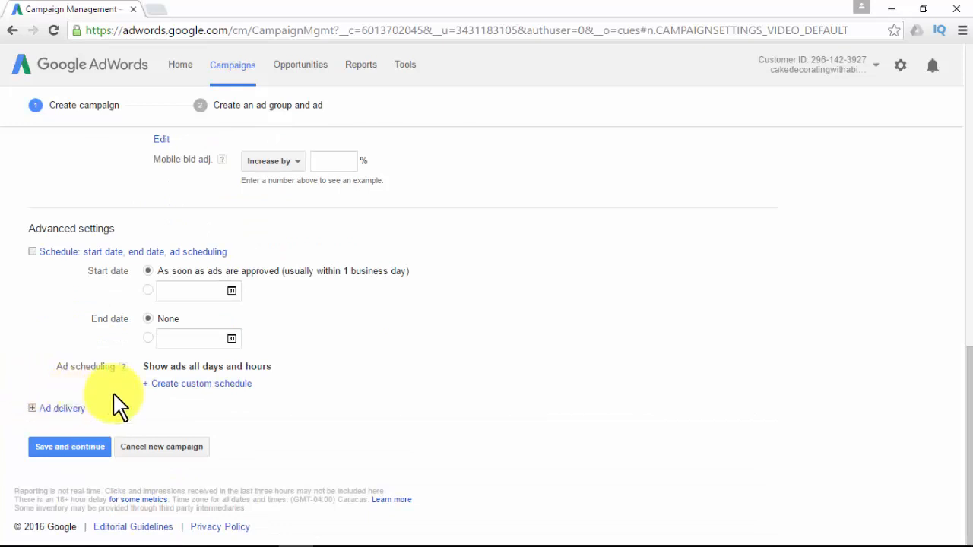
left_click(149, 384)
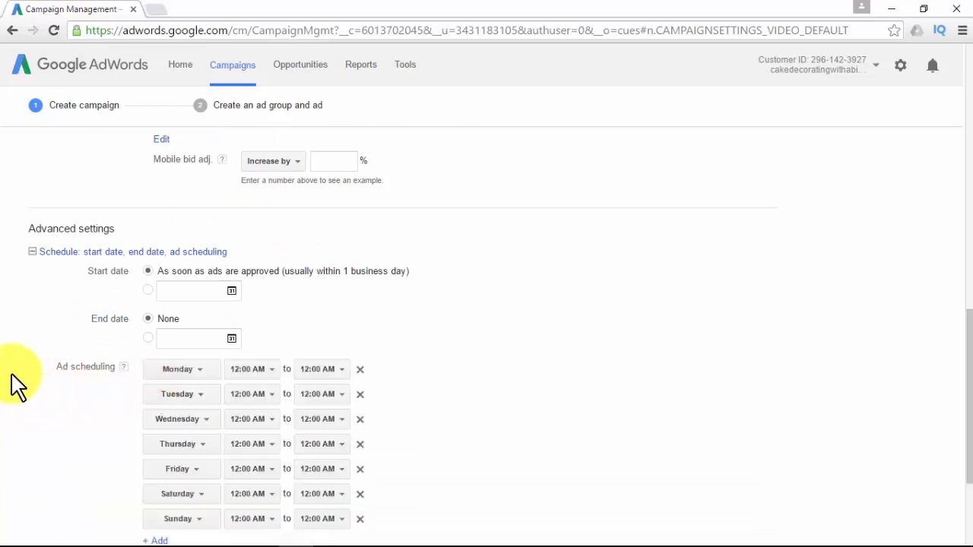
Review the ad delivery and content exclusion options without changing them, and save the campaign settings to continue.
scroll(16, 387, "down", 2)
left_click(32, 440)
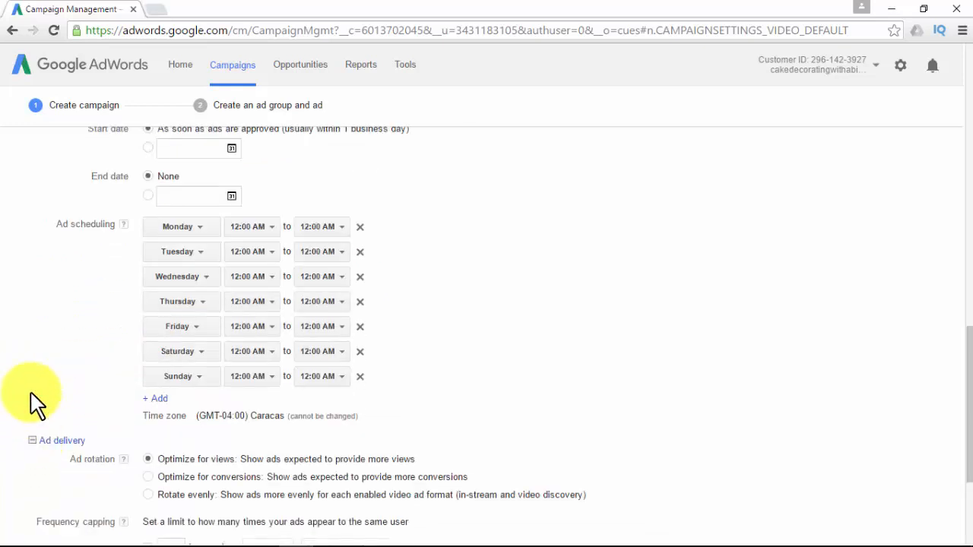
scroll(23, 397, "down", 3)
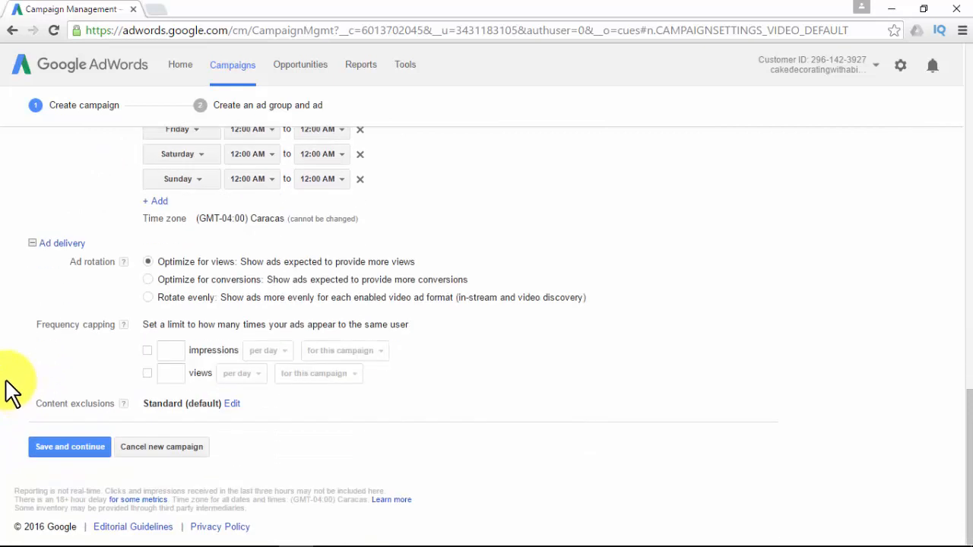
left_click(231, 404)
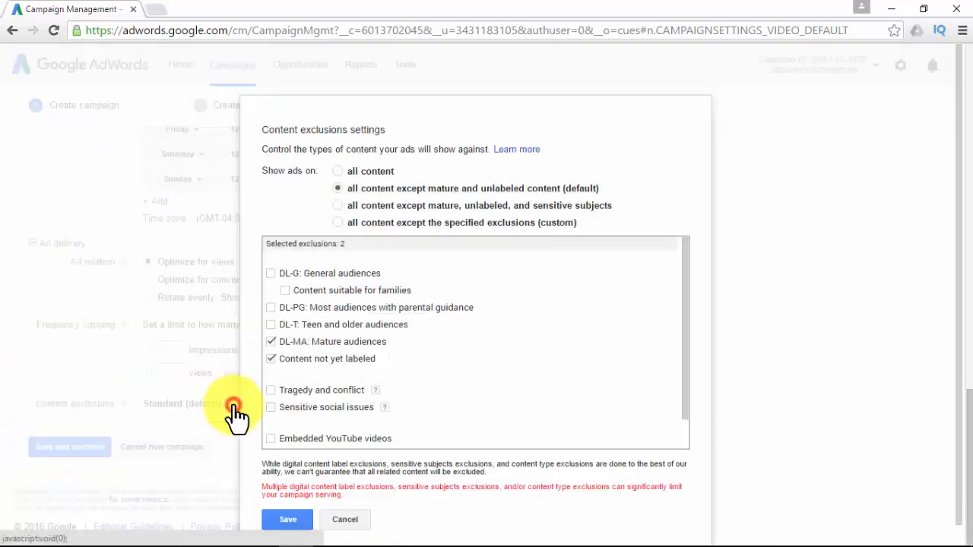
left_click(345, 520)
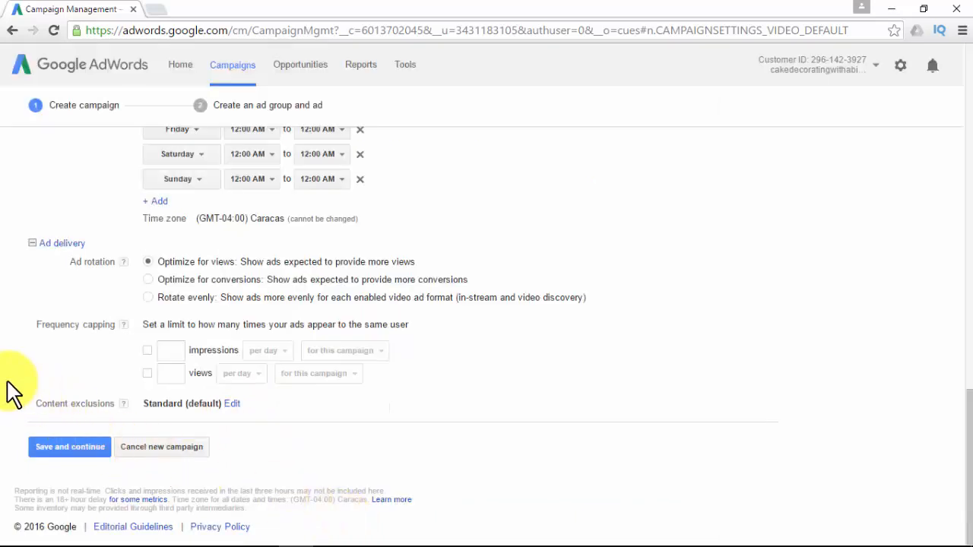
left_click(76, 450)
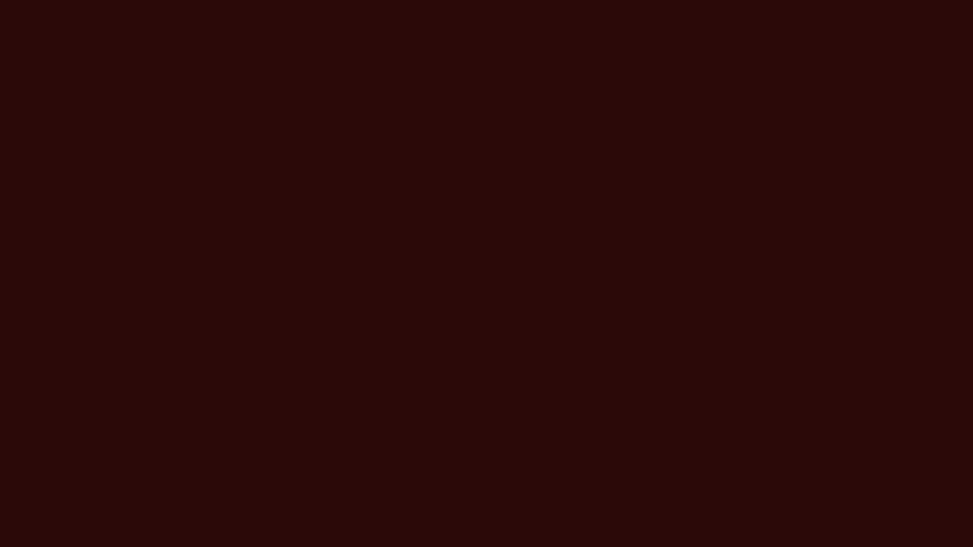